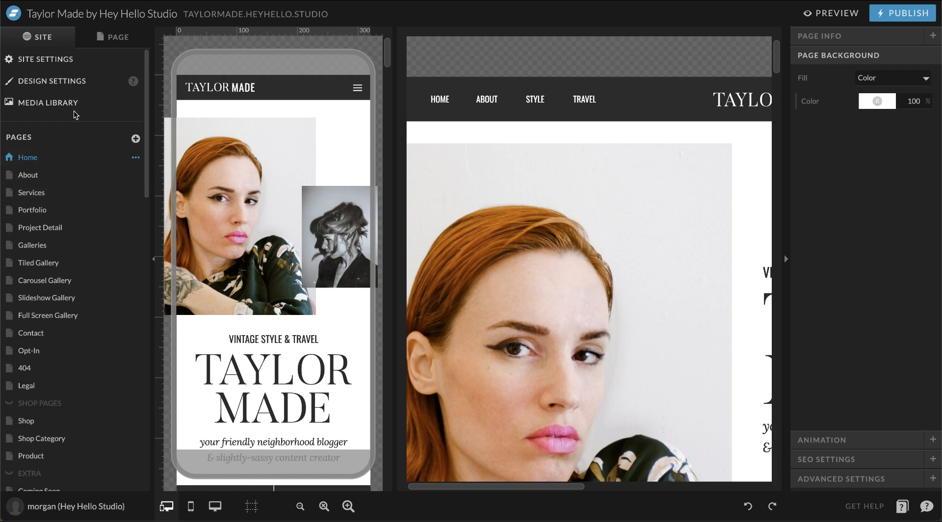
# Review the site settings for site info, third-party analytics and social links, and close them.
pyautogui.click(68, 60)
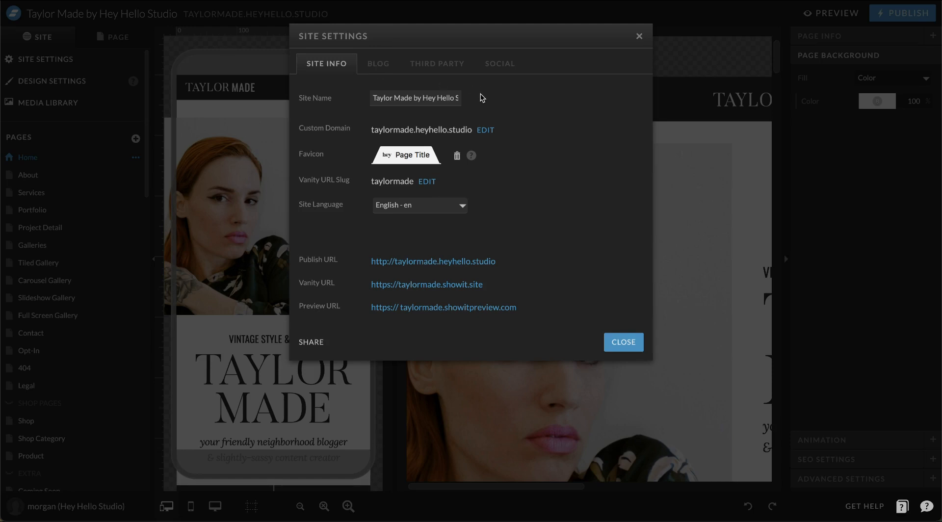
pyautogui.click(421, 63)
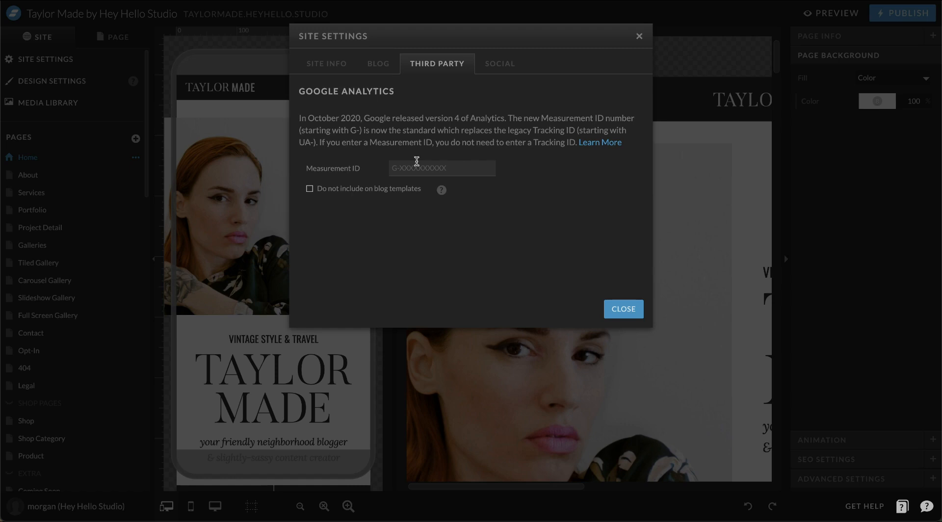
pyautogui.click(500, 65)
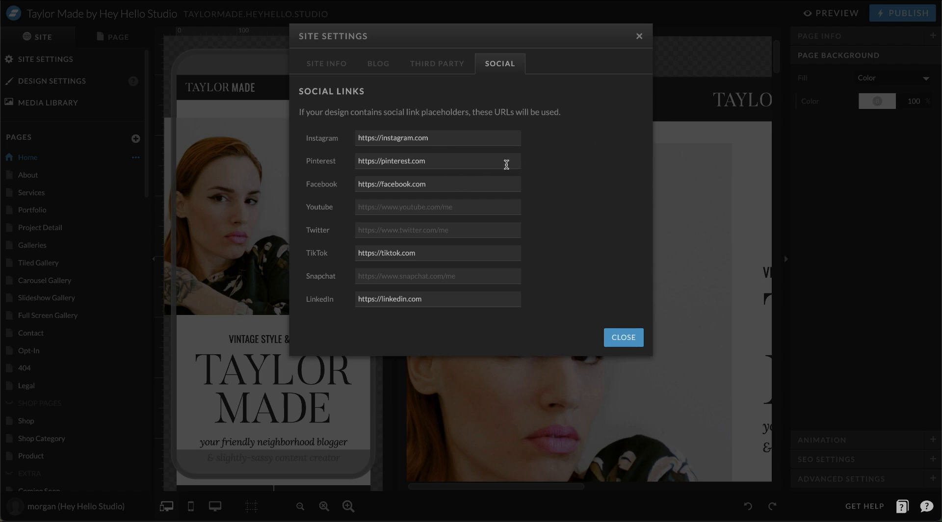
pyautogui.click(181, 82)
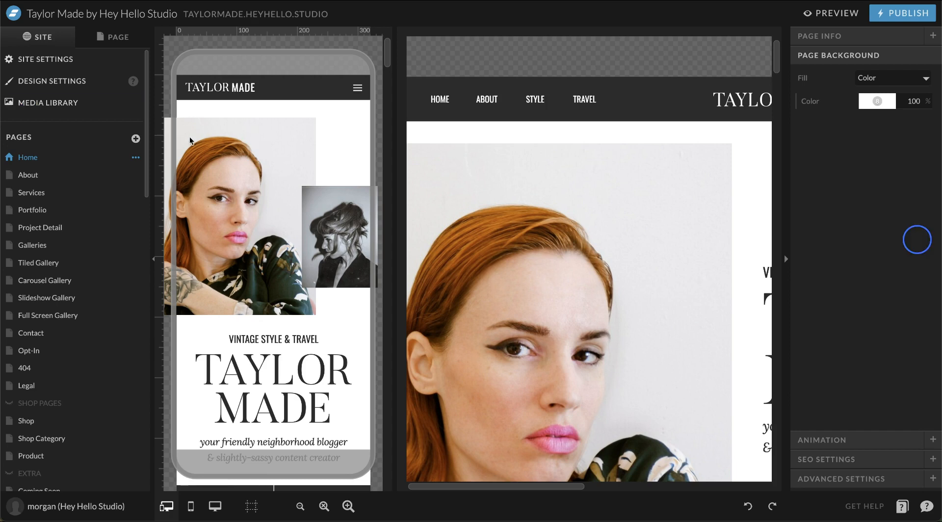
# Look through the site's lists of pages, blog templates and site canvases.
pyautogui.scroll(-1, 90, 140)
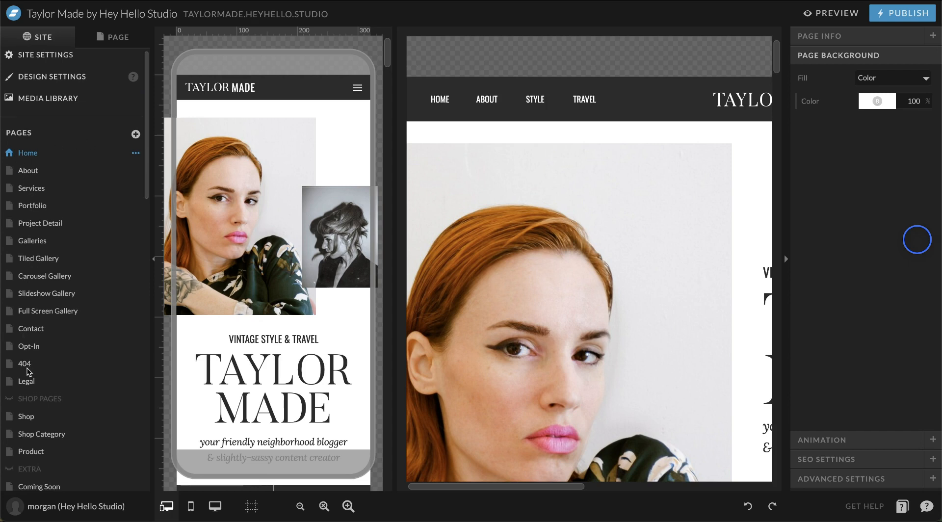
pyautogui.scroll(-2, 28, 373)
pyautogui.scroll(-6, 28, 374)
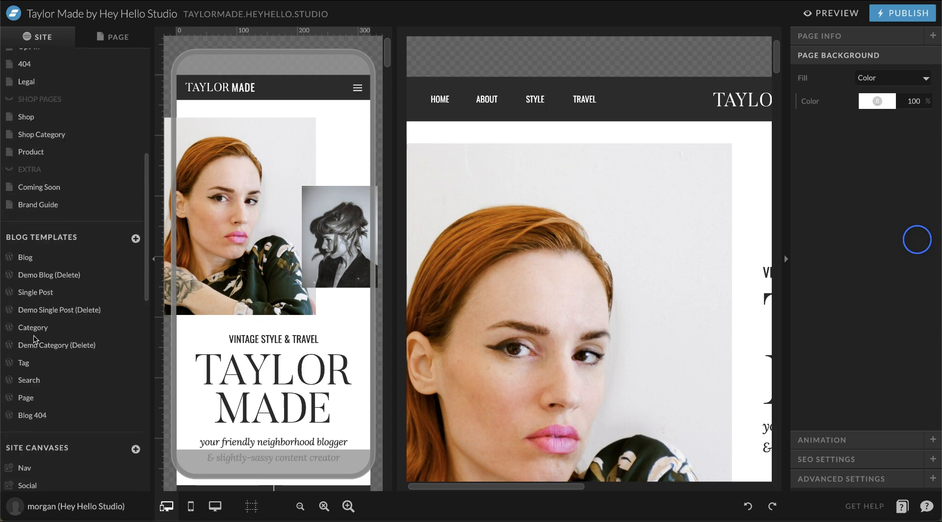
pyautogui.scroll(-7, 25, 414)
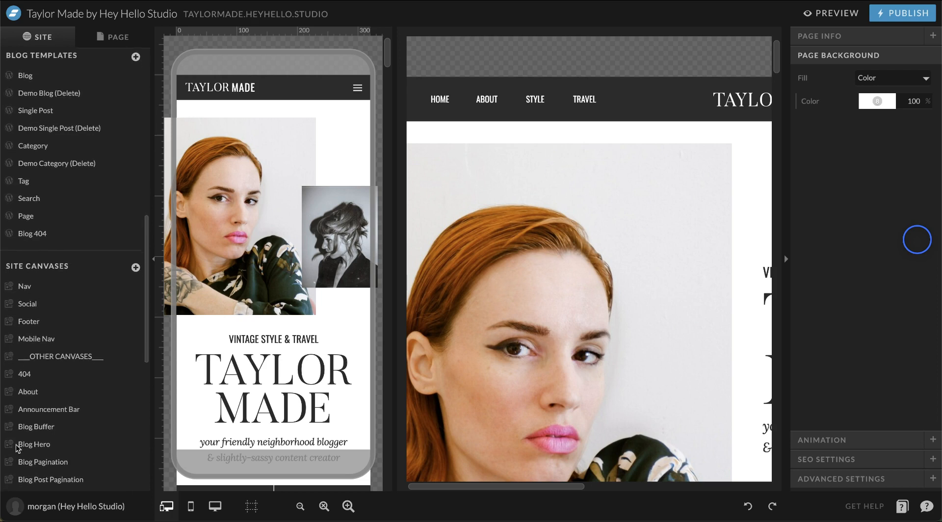
pyautogui.scroll(-5, 15, 444)
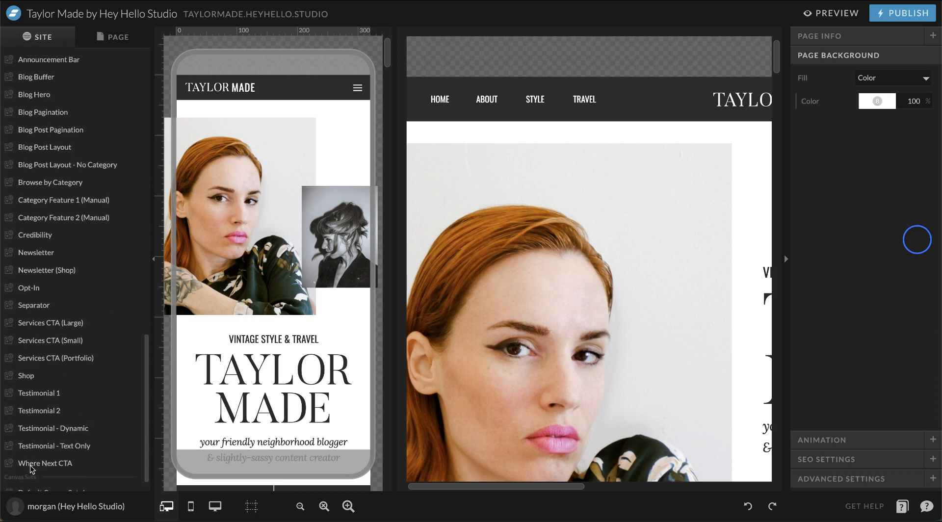
pyautogui.scroll(18, 34, 381)
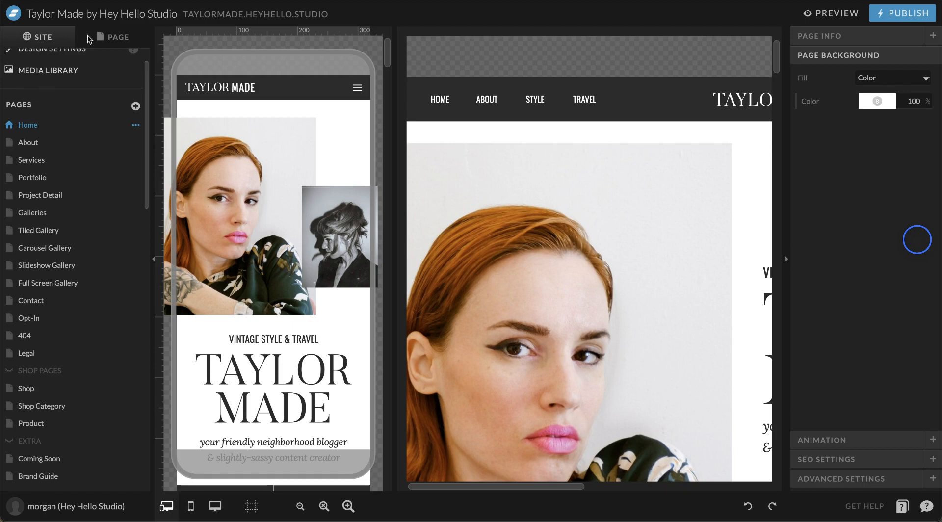
# Open the Home page's canvas list, select its Hero canvas and reduce the desktop zoom.
pyautogui.click(28, 126)
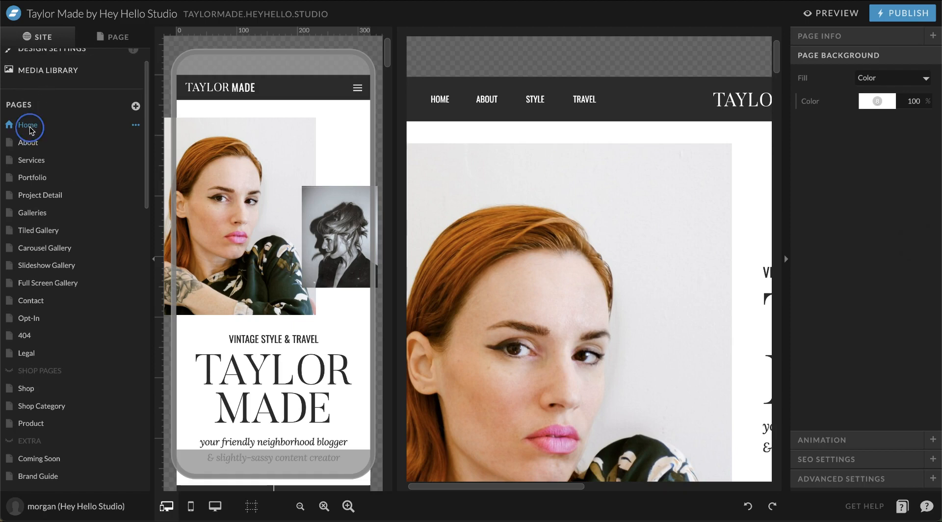
pyautogui.click(108, 39)
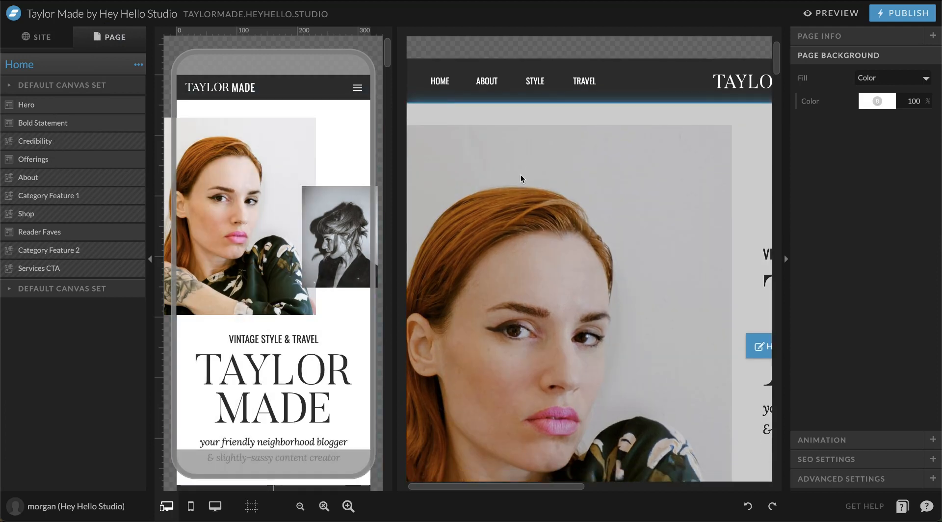
pyautogui.click(514, 183)
pyautogui.click(323, 506)
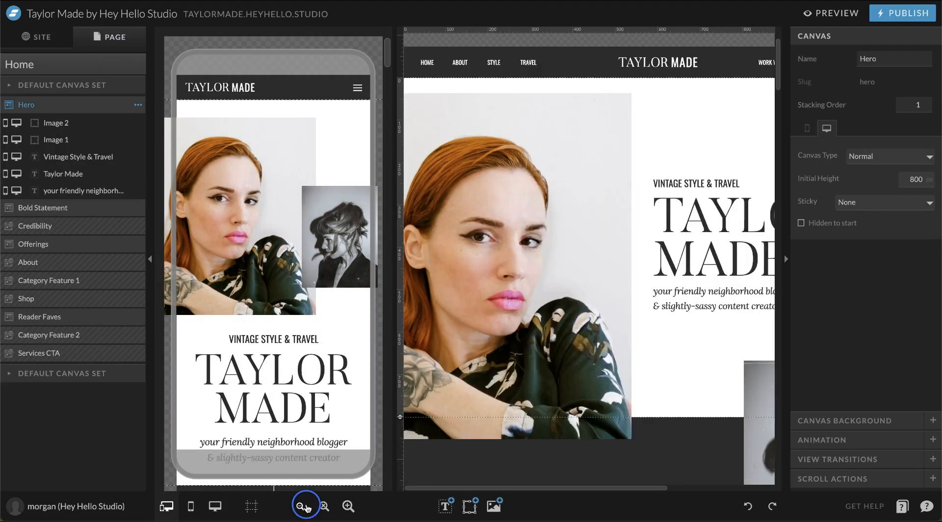
# Look through the Home page's desktop layout from the Hero canvas past the About section and return to the start.
pyautogui.scroll(-2, 639, 197)
pyautogui.scroll(-6, 639, 196)
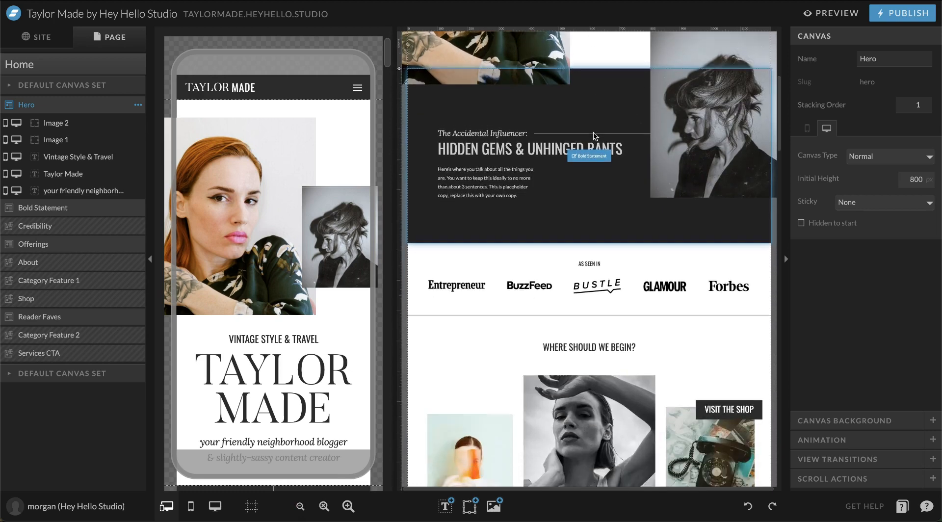
pyautogui.scroll(-5, 527, 278)
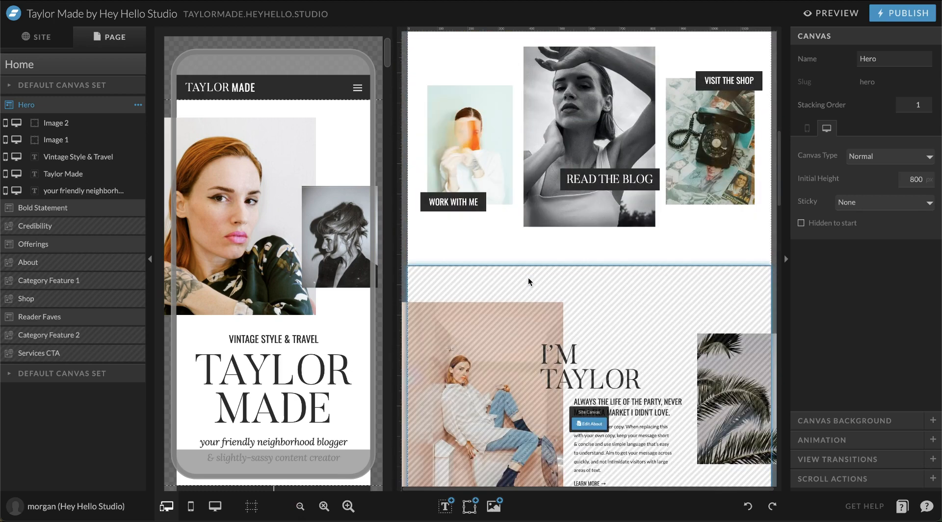
pyautogui.scroll(-5, 532, 281)
pyautogui.scroll(15, 533, 281)
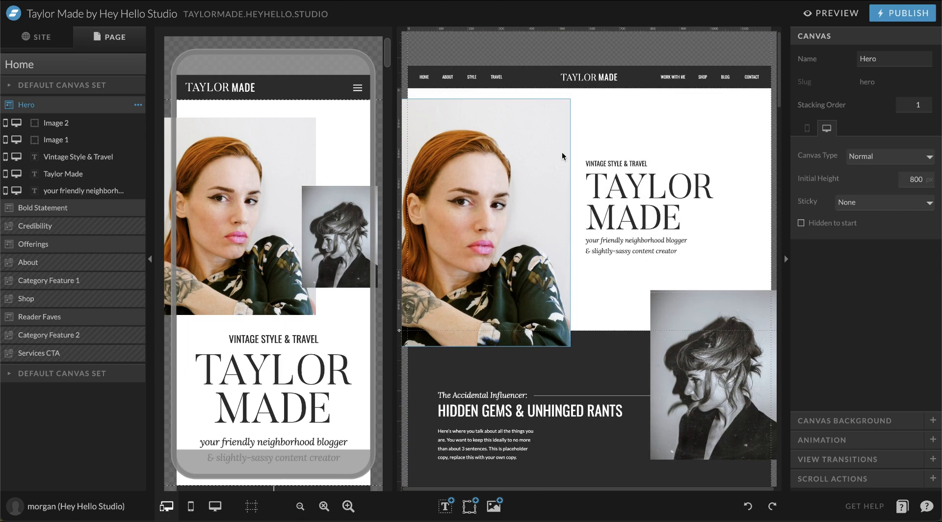
# Select Image 1, the Vintage Style & Travel text and the tagline in the Hero canvas to examine each element.
pyautogui.click(562, 156)
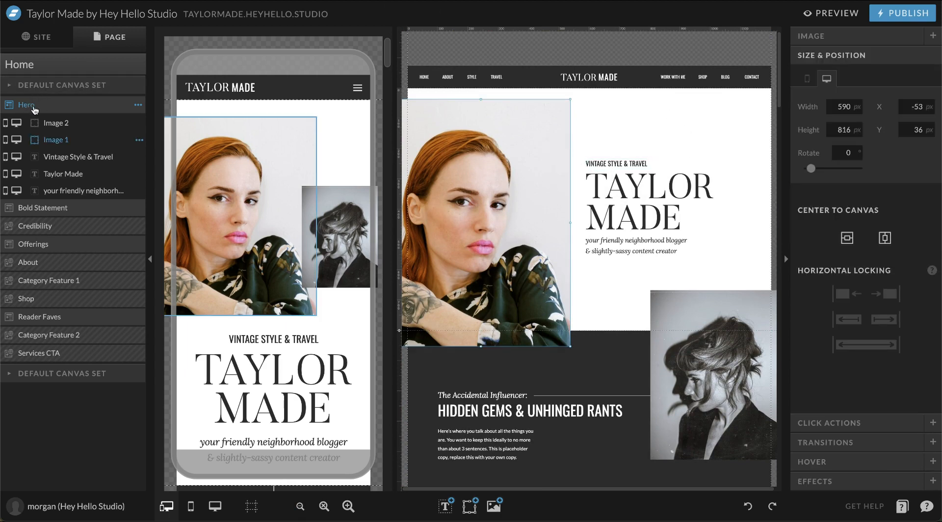
pyautogui.click(62, 156)
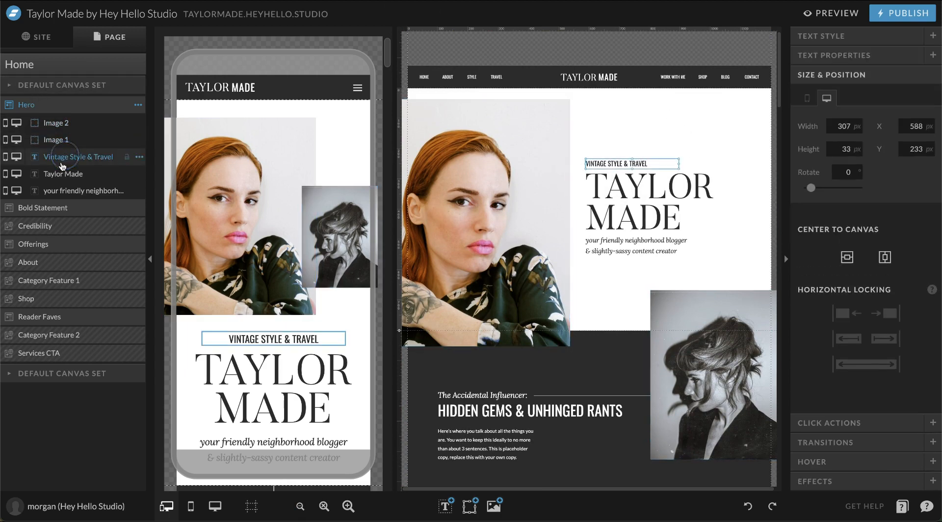
pyautogui.click(63, 190)
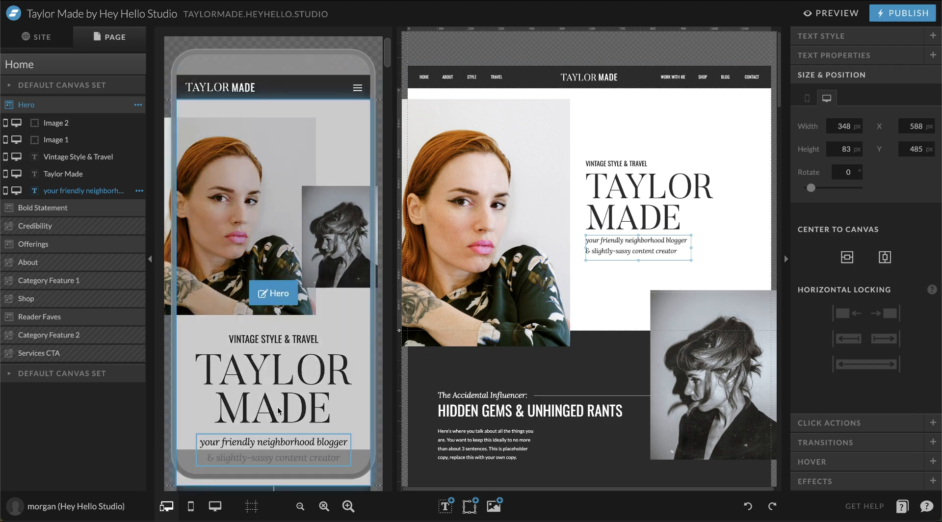
# Compare the desktop-only and mobile-only views, return to both side by side and select the mobile Hero canvas.
pyautogui.click(217, 513)
pyautogui.click(191, 510)
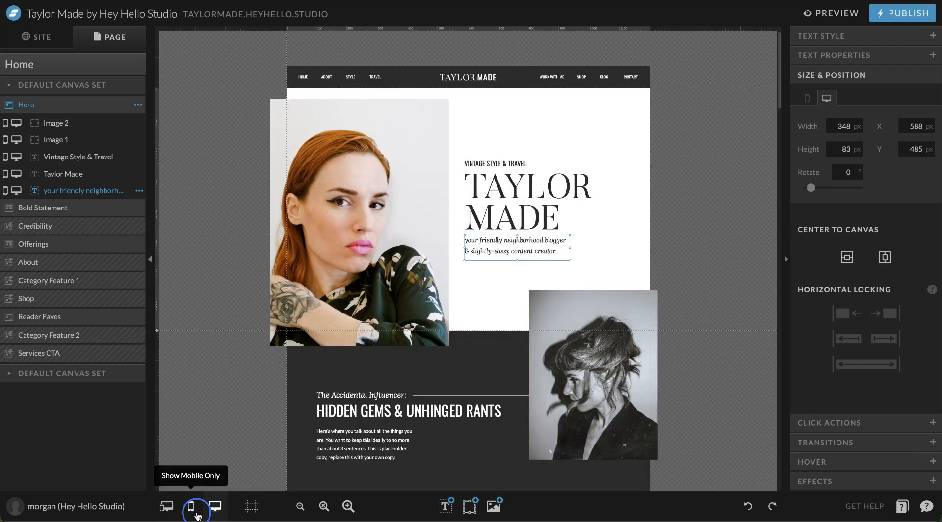
pyautogui.click(172, 512)
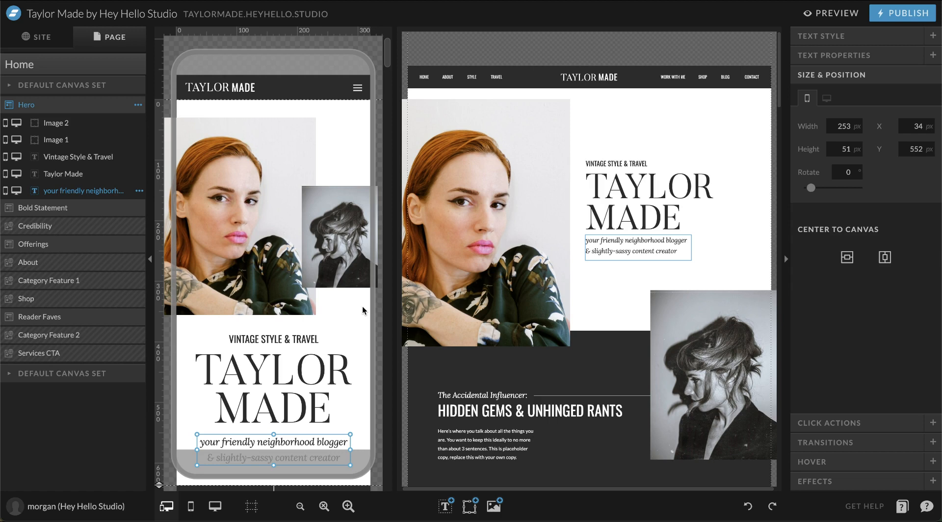
pyautogui.click(327, 325)
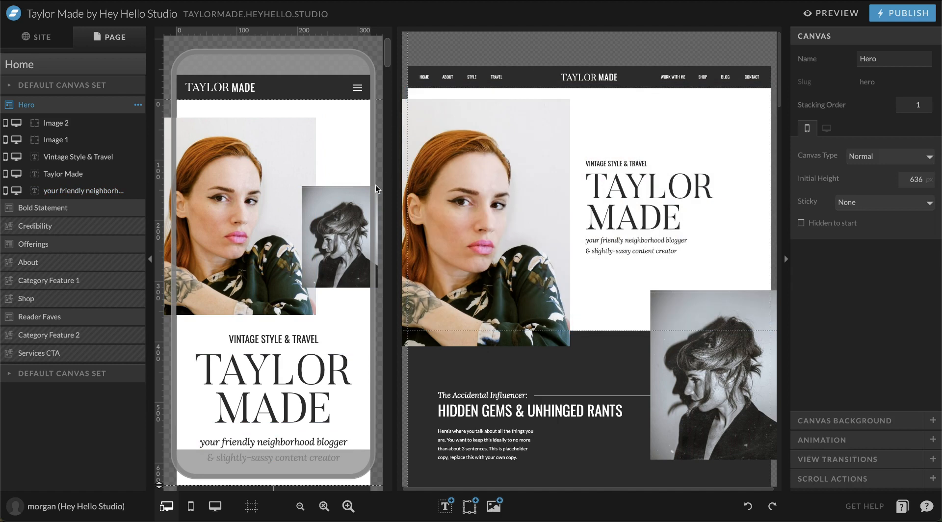
# Show only the desktop layout after a brief look at the mobile one, and enlarge it.
pyautogui.click(215, 506)
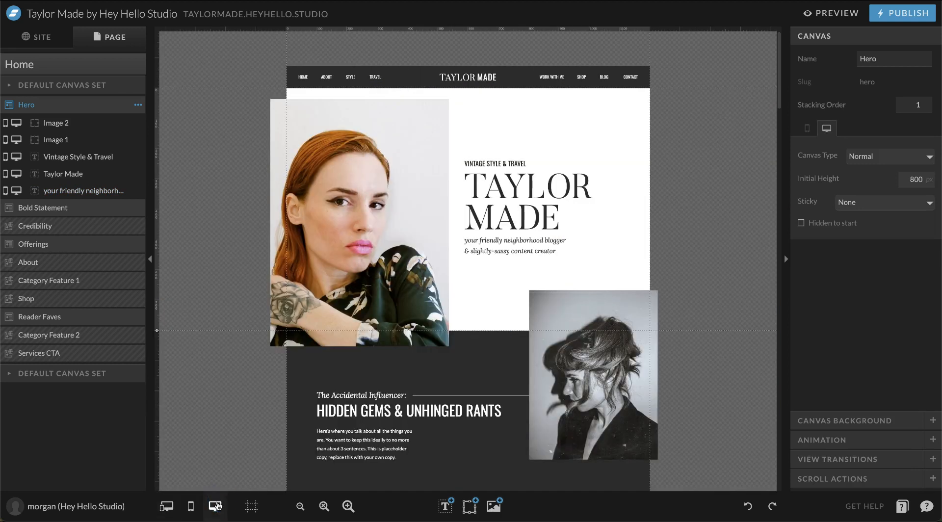
pyautogui.click(194, 510)
pyautogui.click(215, 507)
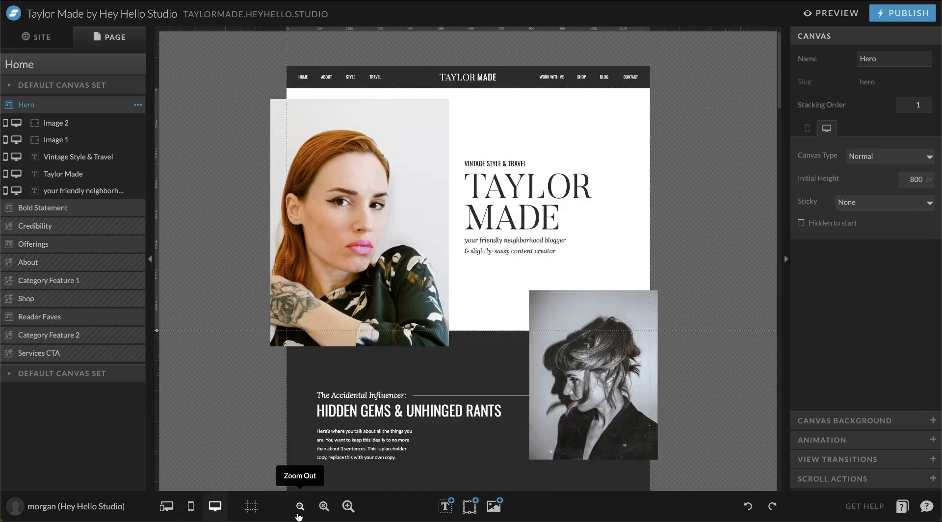
pyautogui.click(348, 506)
pyautogui.click(347, 505)
pyautogui.scroll(-3, 438, 289)
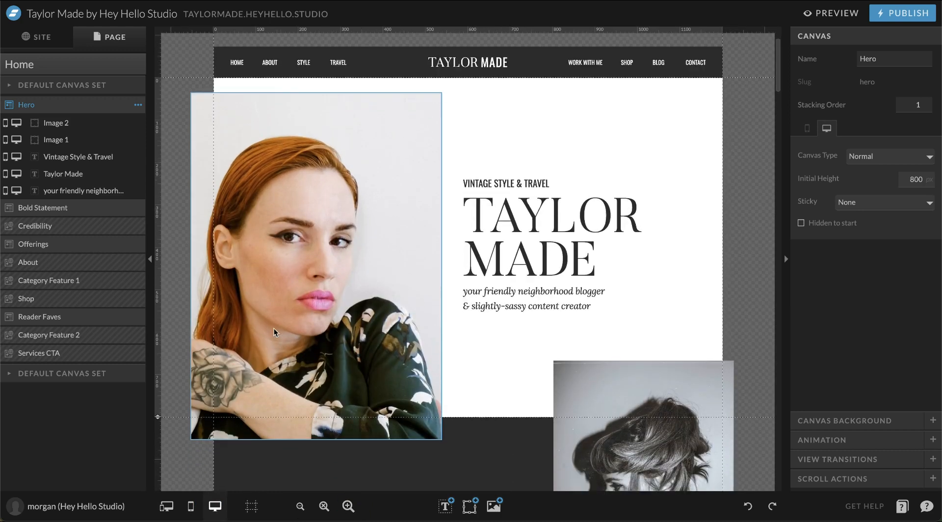
# Select the Taylor Made title in the mobile-only layout and switch back to the desktop-only layout.
pyautogui.click(193, 504)
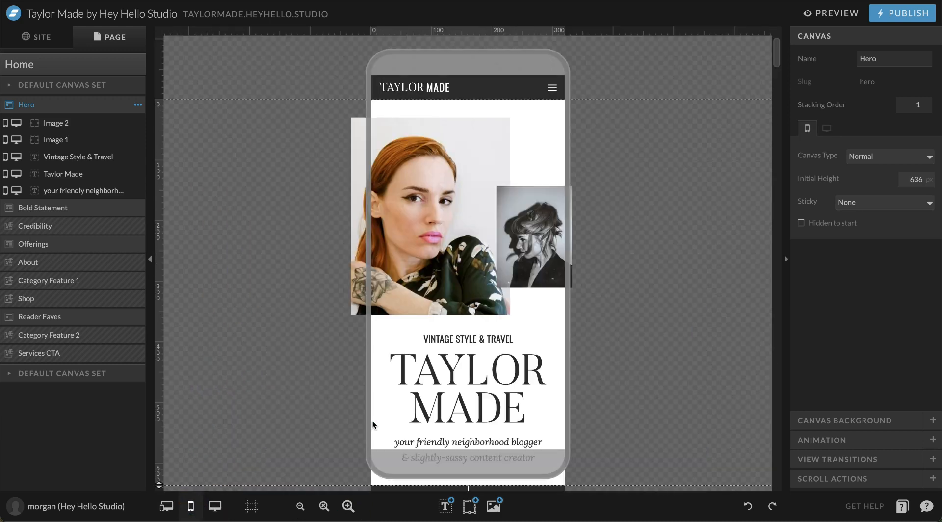
pyautogui.click(423, 387)
pyautogui.click(215, 506)
# Open the Hero canvas's Taylor Made title for text editing and leave it without changing the wording.
pyautogui.doubleClick(559, 270)
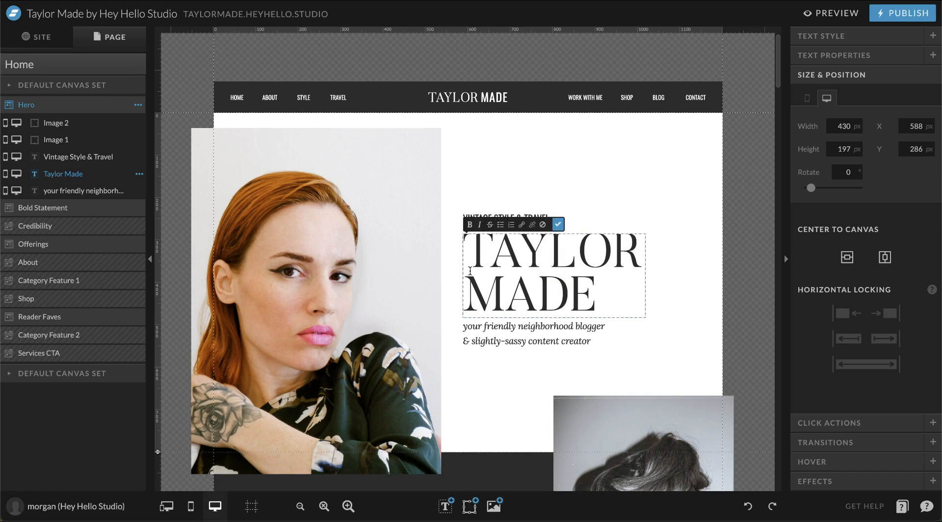
pyautogui.scroll(-1, 310, 335)
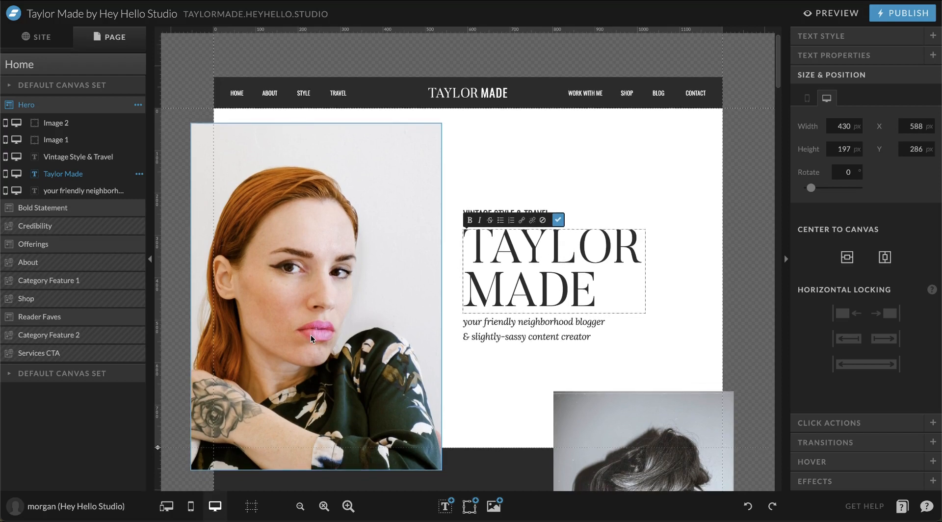
pyautogui.click(465, 394)
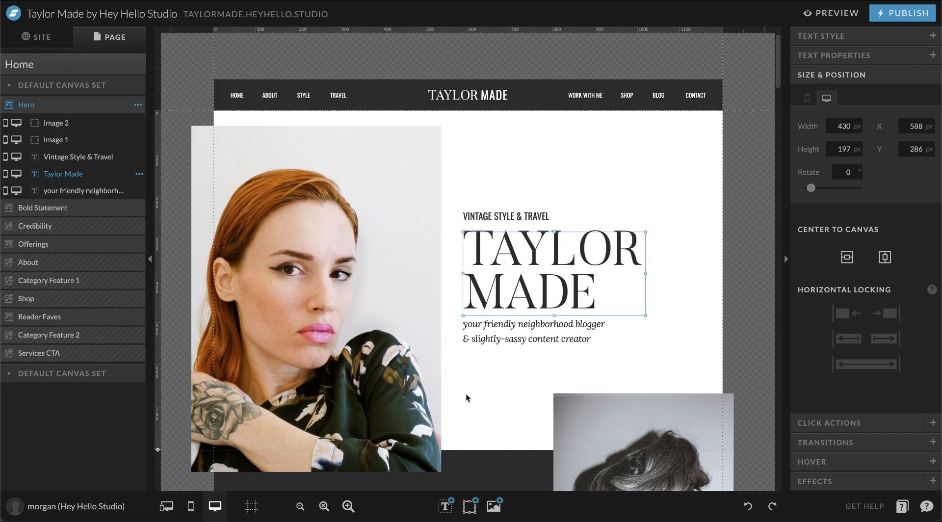
# Reduce the desktop zoom and select the large portrait, Image 1, in the Hero canvas.
pyautogui.click(300, 507)
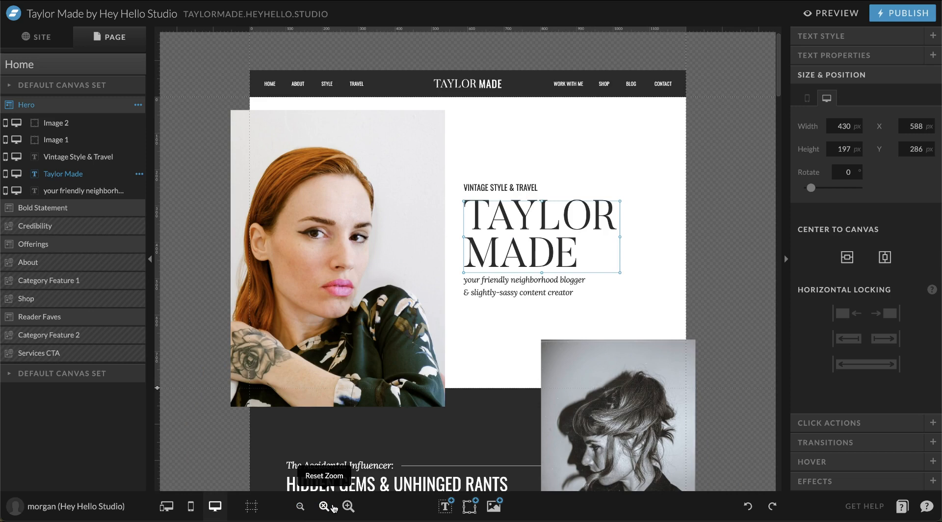
pyautogui.moveTo(481, 516)
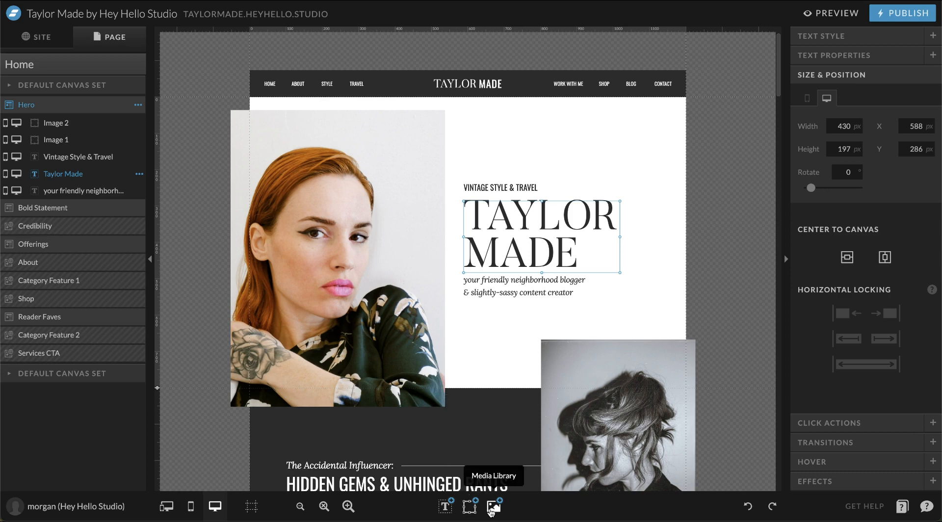
pyautogui.click(382, 195)
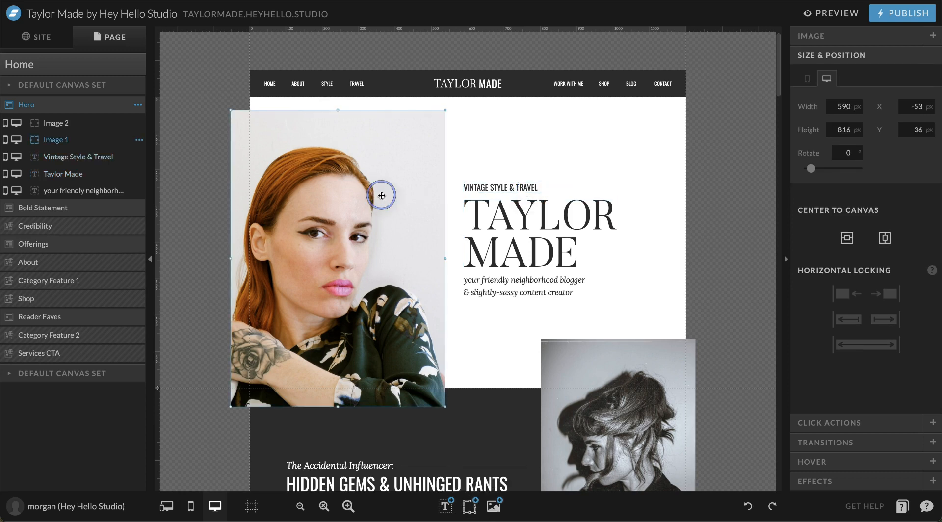
# Select the divider line and text elements of the Bold Statement canvas to examine them.
pyautogui.scroll(-1, 452, 209)
pyautogui.scroll(-5, 451, 210)
pyautogui.click(449, 310)
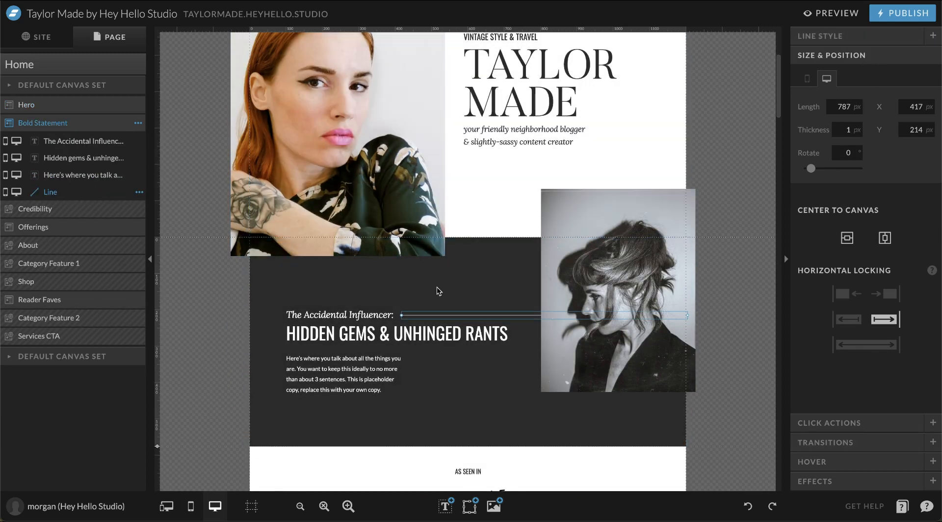
pyautogui.click(354, 314)
pyautogui.click(342, 390)
# Select the Hero canvas's black-and-white portrait, Image 2, and show its image settings.
pyautogui.click(592, 321)
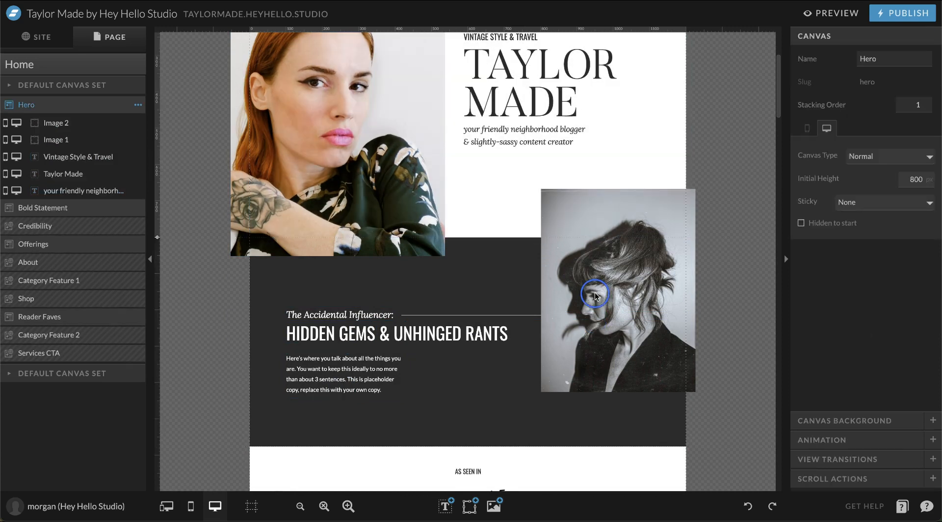
pyautogui.click(595, 294)
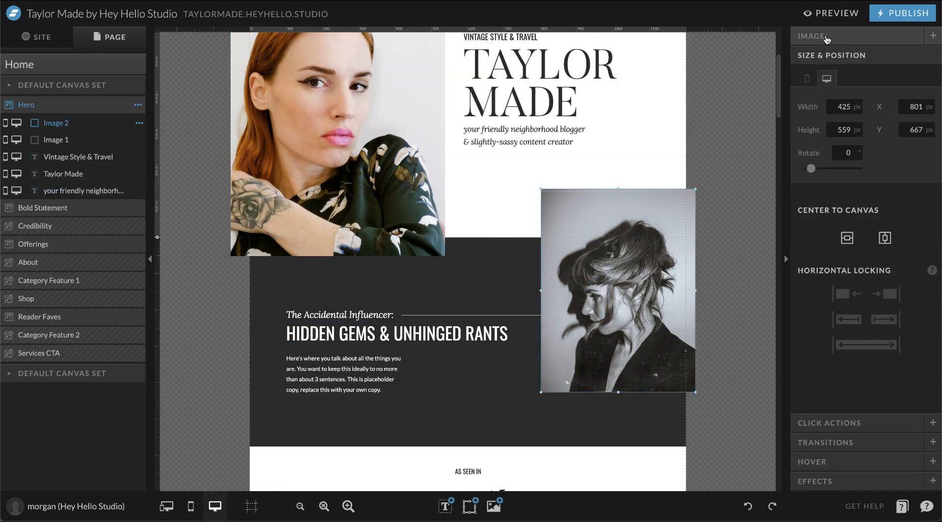
pyautogui.click(850, 43)
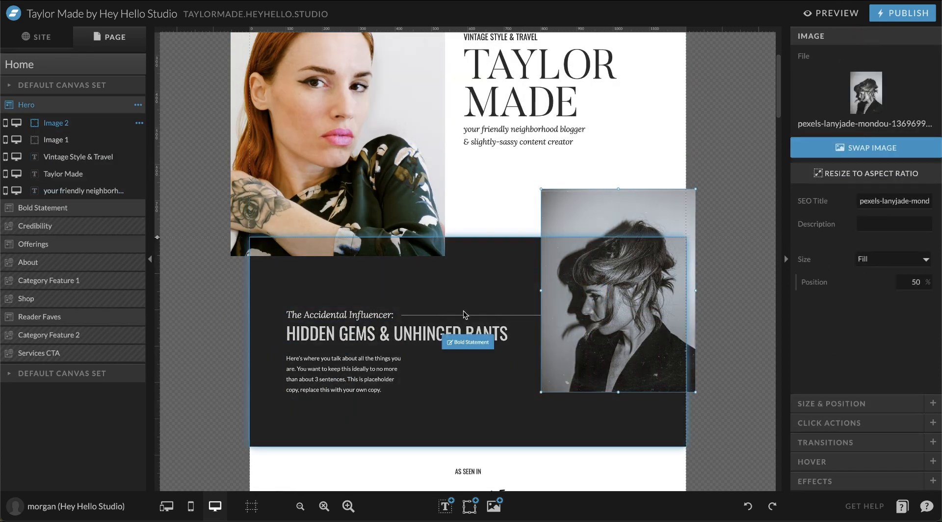
# Select the Bold Statement heading, show mobile and desktop side by side, and compare the heading's text size settings for each device.
pyautogui.click(397, 335)
pyautogui.click(396, 335)
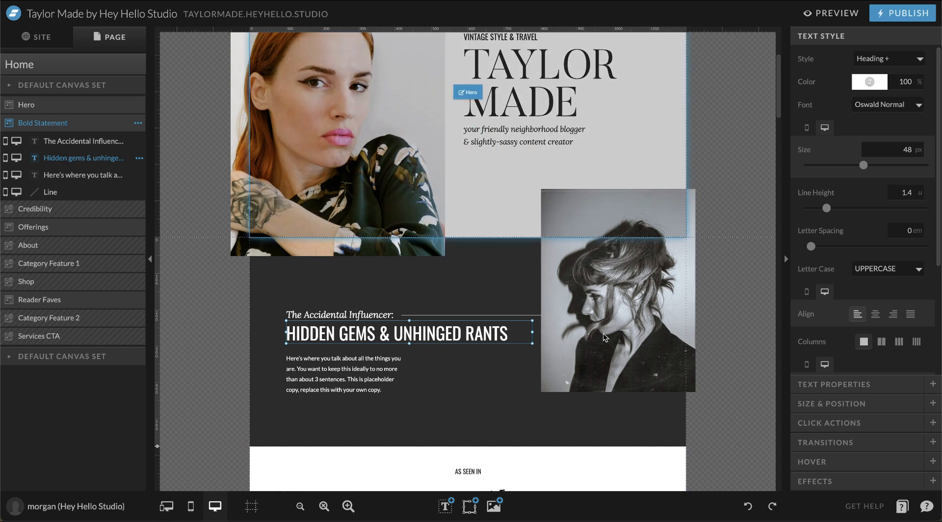
pyautogui.click(166, 505)
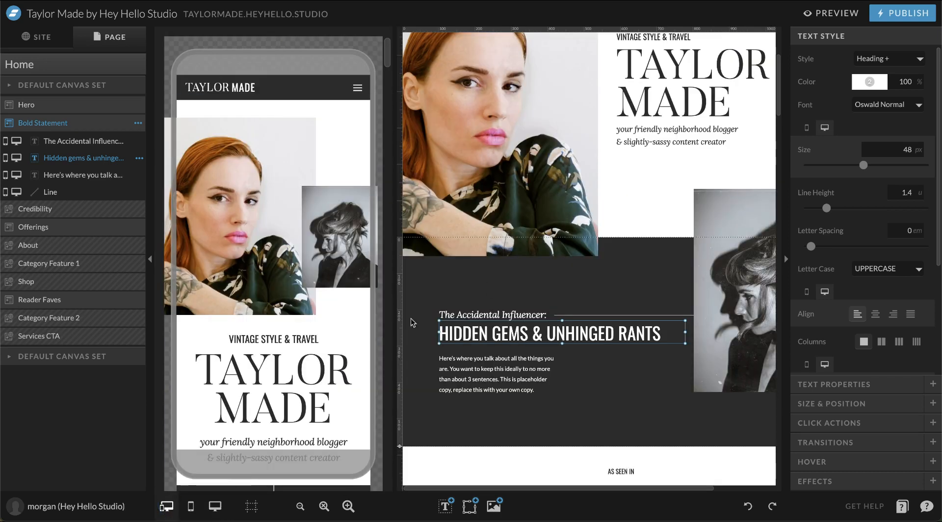
pyautogui.scroll(-2, 324, 334)
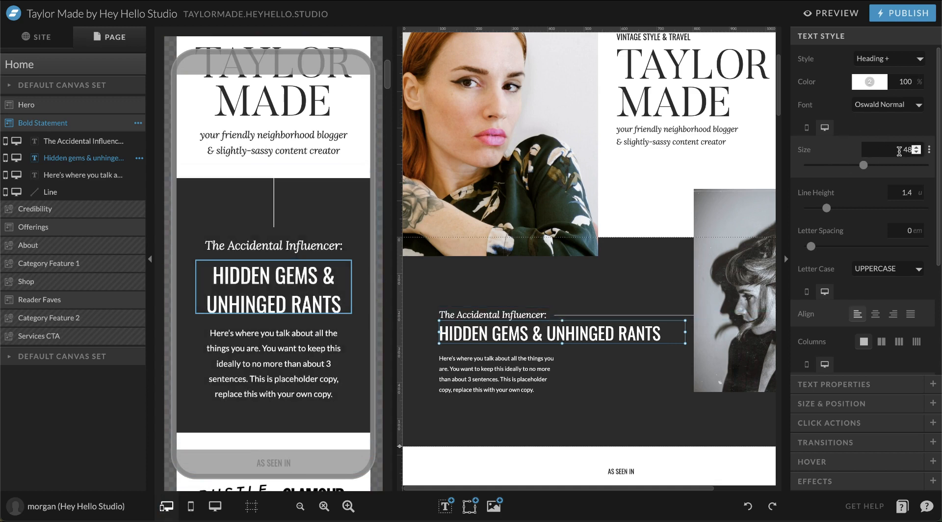
pyautogui.click(806, 128)
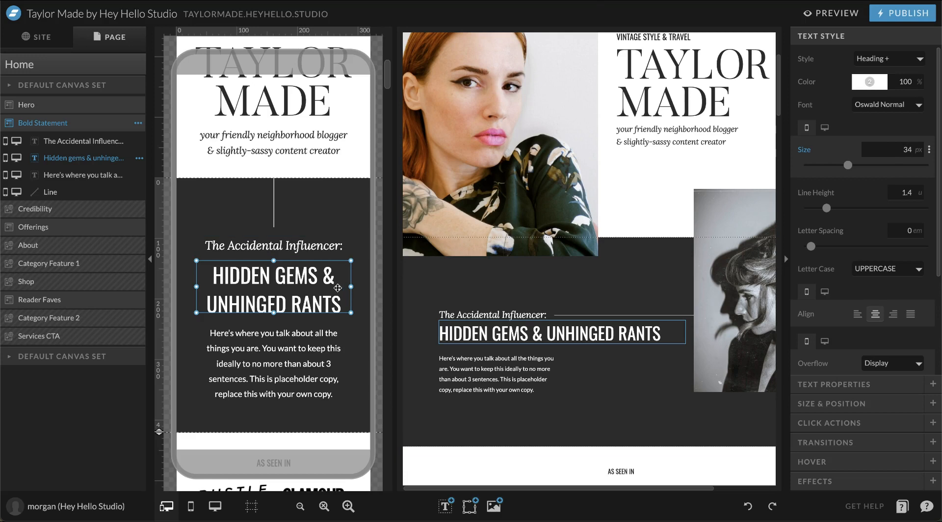
pyautogui.click(519, 332)
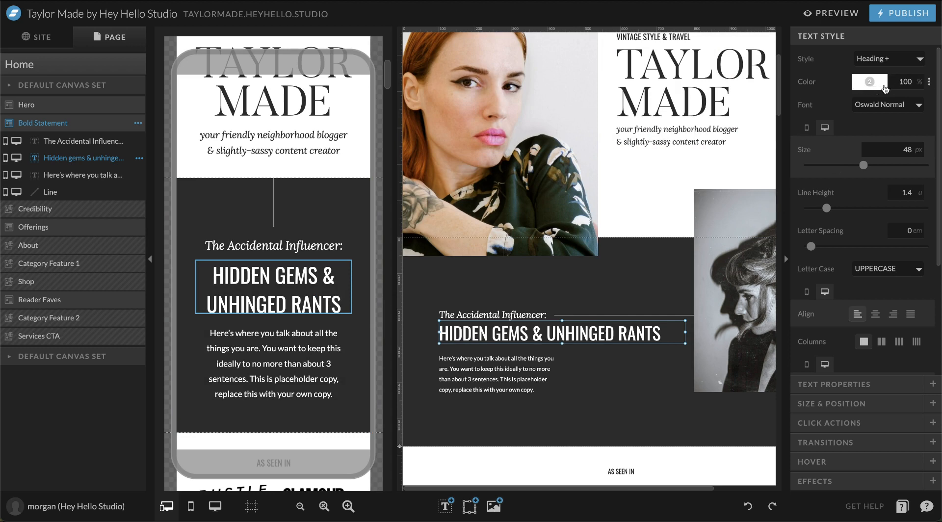
# Separate the Bold Statement heading's colour for mobile and desktop and set the desktop colour to palette colour 4.
pyautogui.click(928, 81)
pyautogui.click(920, 95)
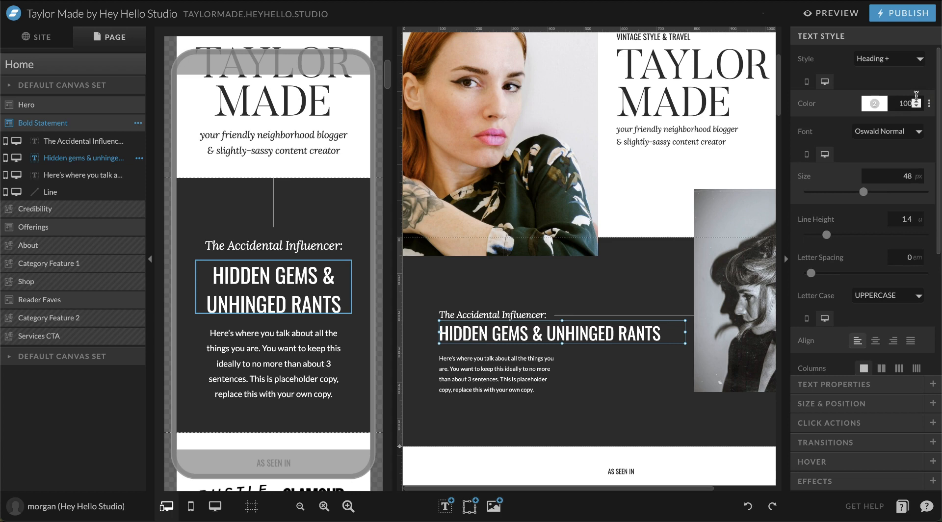
pyautogui.click(806, 82)
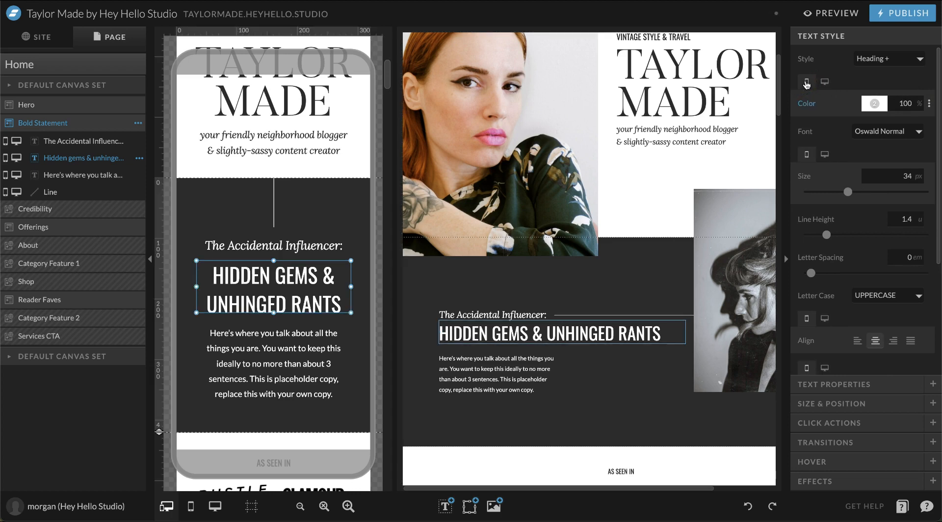
pyautogui.click(824, 82)
pyautogui.click(874, 104)
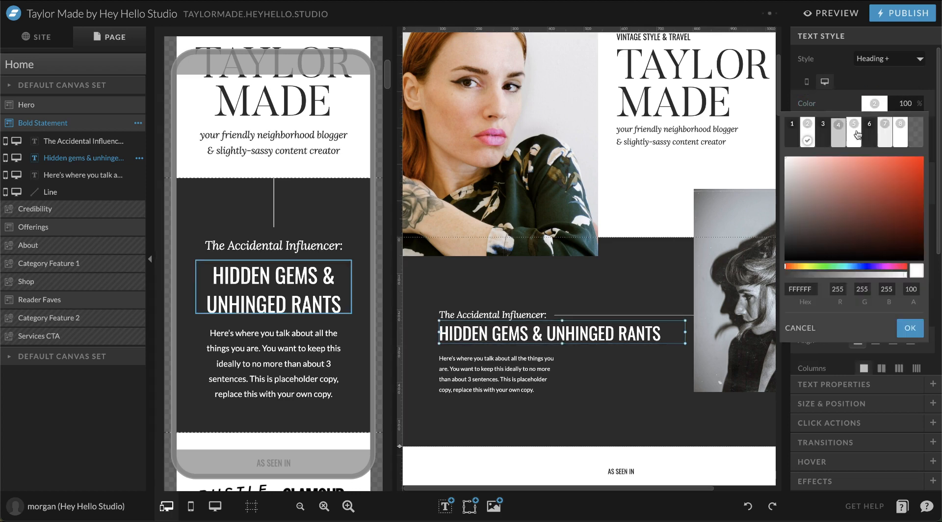
pyautogui.click(845, 136)
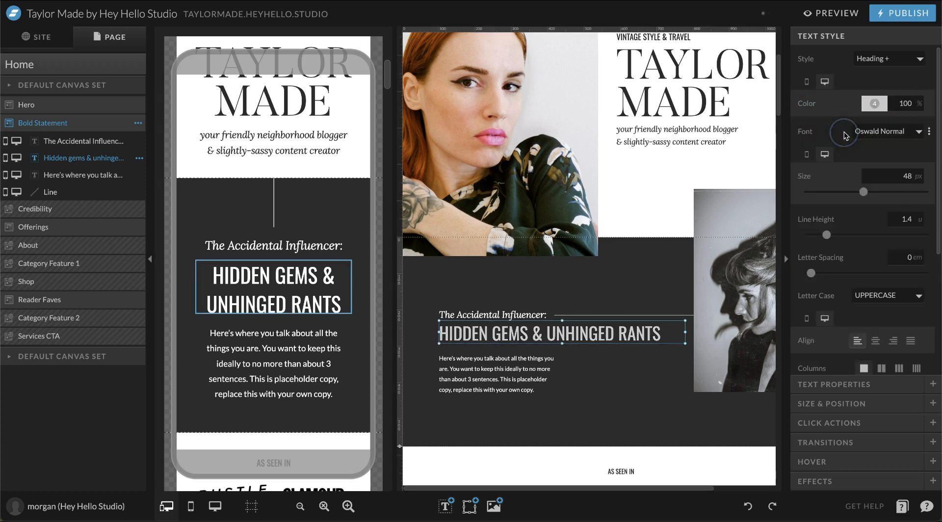
# Check the heading's mobile colour and merge the separate mobile and desktop colours back into one shared setting.
pyautogui.click(805, 82)
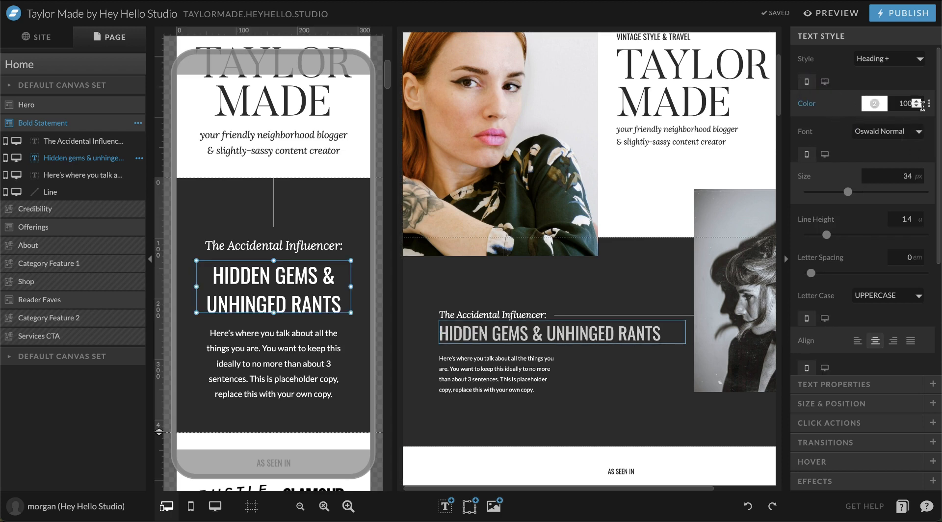
pyautogui.click(929, 104)
pyautogui.click(929, 119)
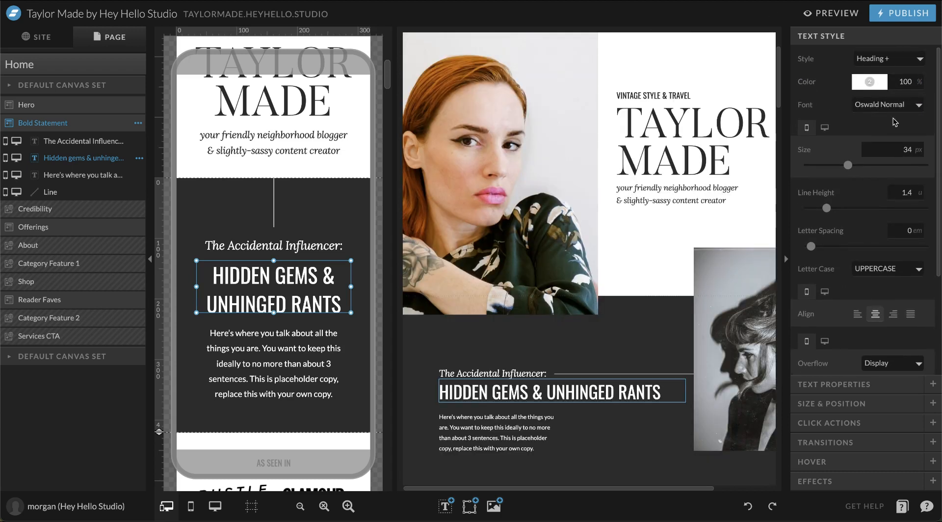
# Preview the site in its desktop version, look over the Home page, and close the preview.
pyautogui.scroll(-1, 588, 156)
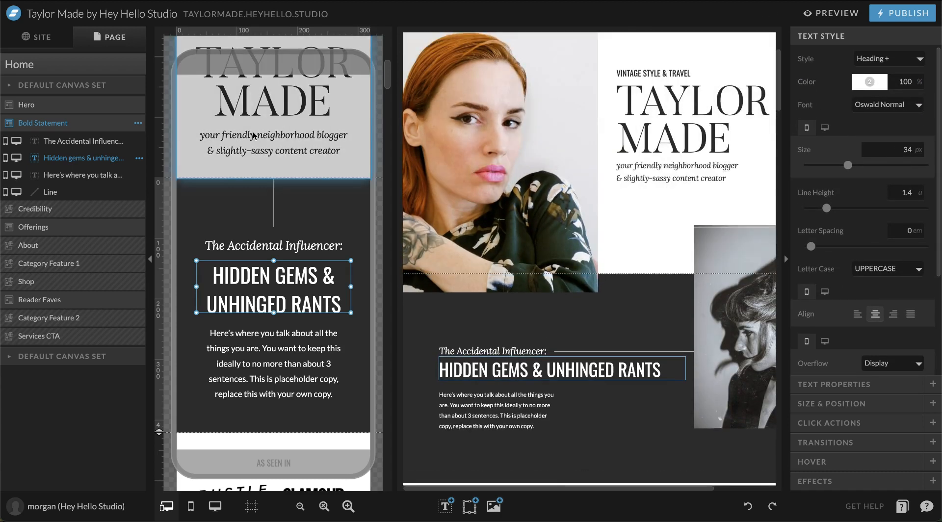
pyautogui.scroll(5, 275, 147)
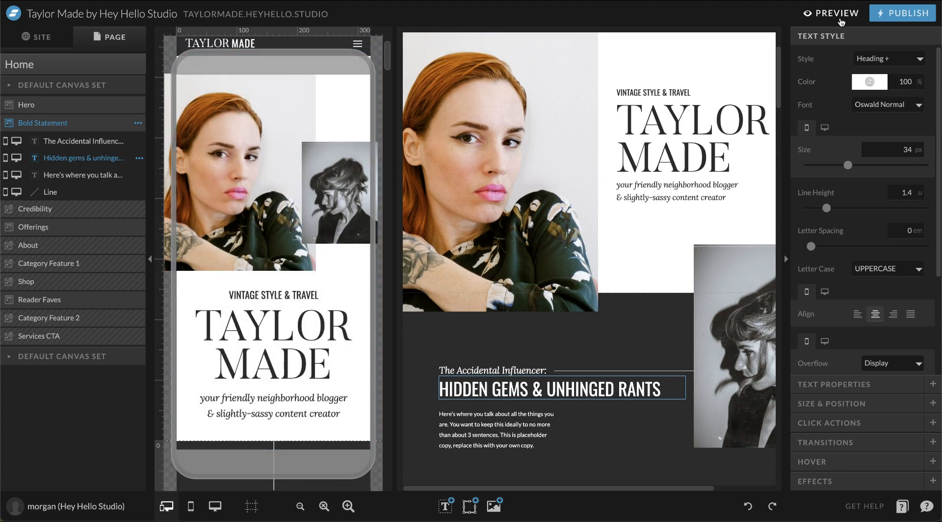
pyautogui.scroll(3, 651, 143)
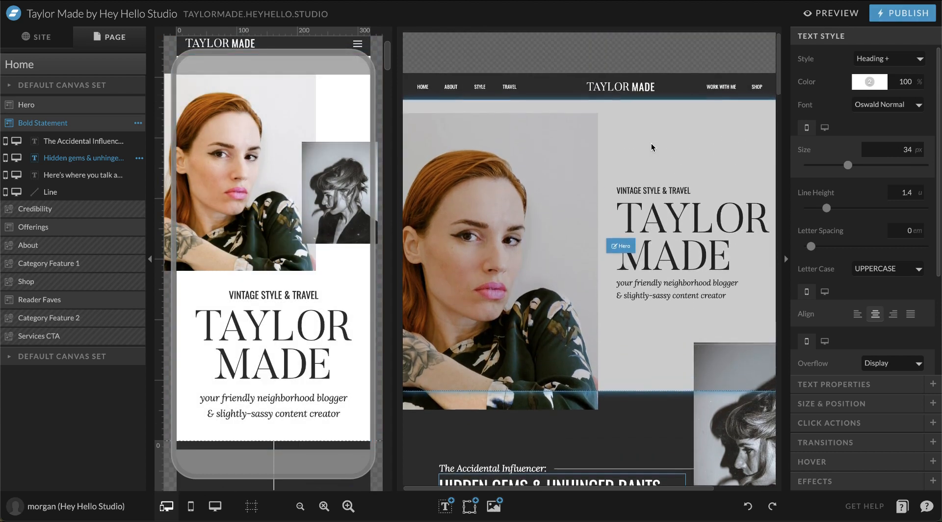
pyautogui.scroll(-1, 614, 140)
pyautogui.scroll(2, 243, 151)
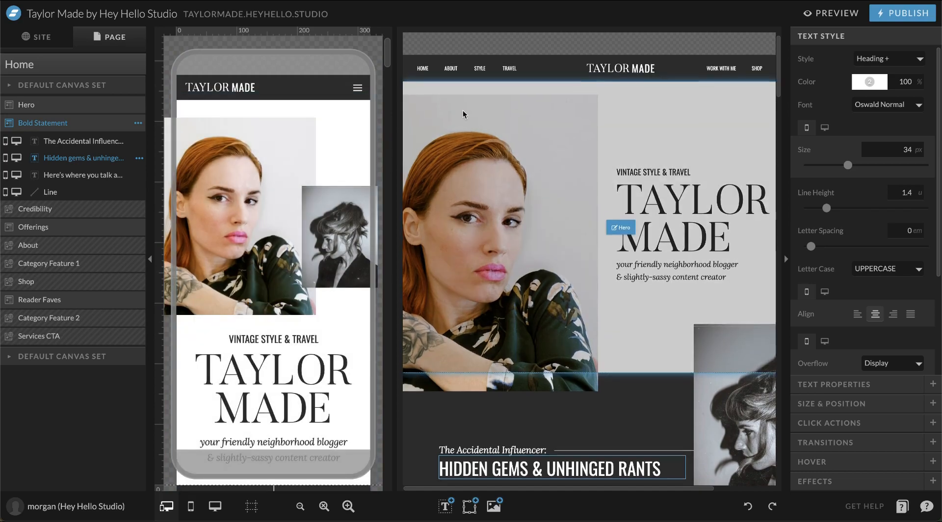
pyautogui.scroll(1, 464, 105)
pyautogui.click(808, 14)
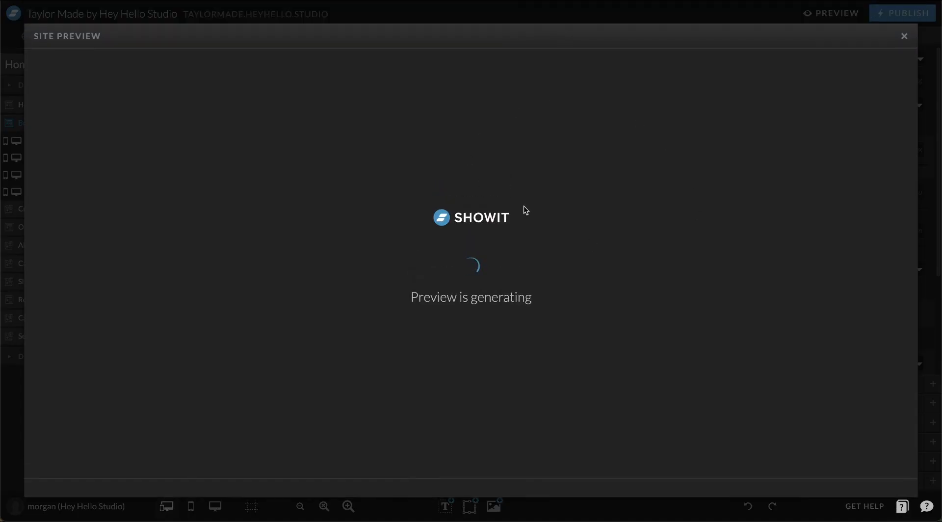
pyautogui.scroll(-10, 485, 206)
pyautogui.click(511, 475)
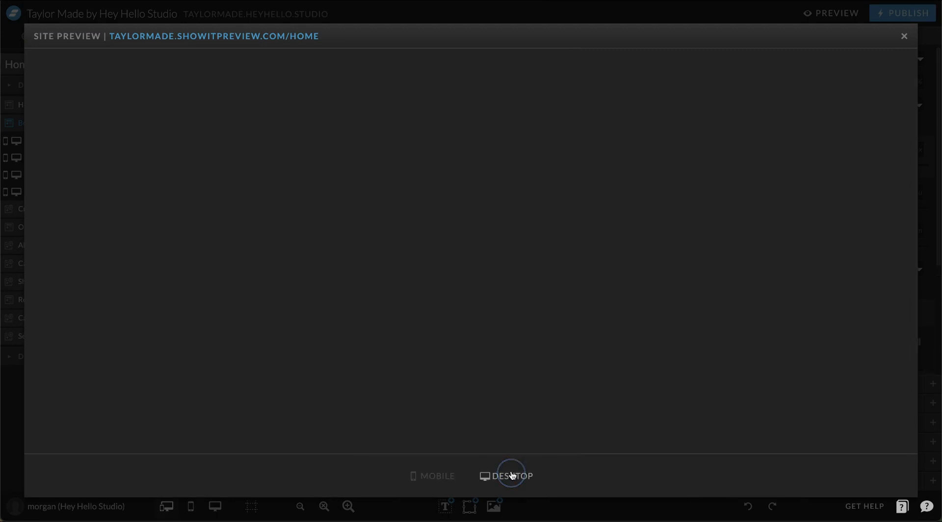
pyautogui.scroll(-5, 547, 282)
pyautogui.scroll(5, 547, 282)
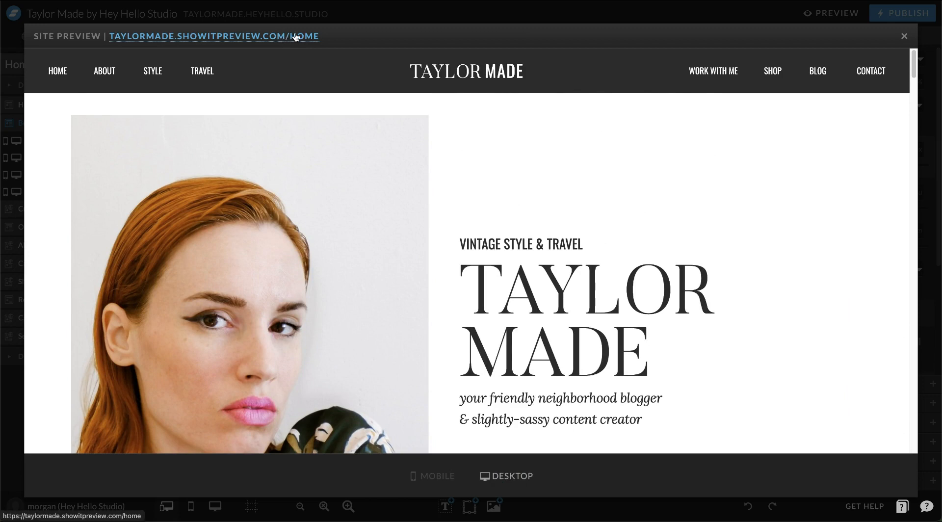
pyautogui.click(904, 36)
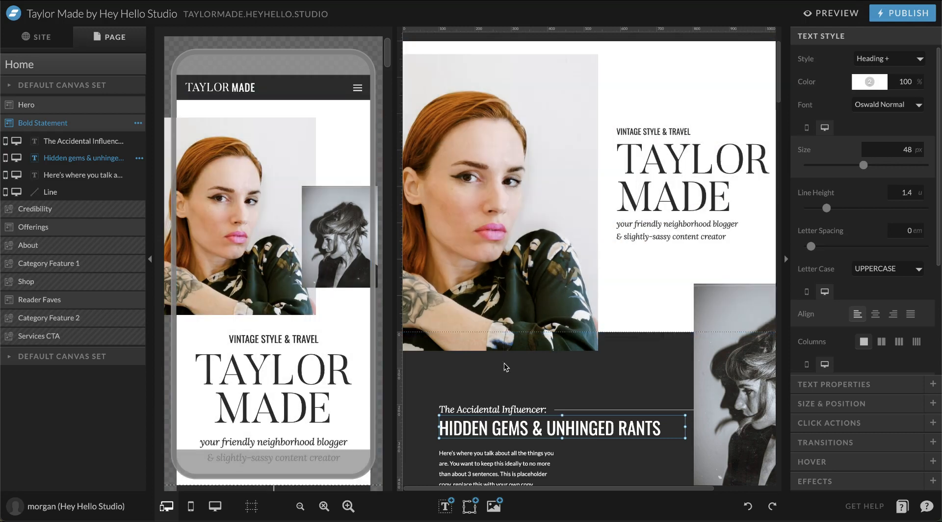
# Open the Coming Soon page from the site's page list and set it as the homepage.
pyautogui.click(531, 374)
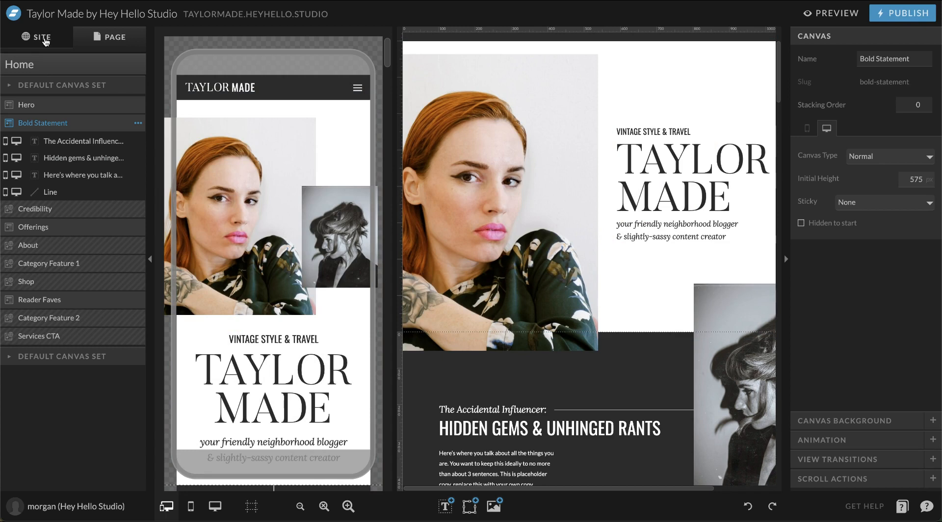
pyautogui.click(46, 39)
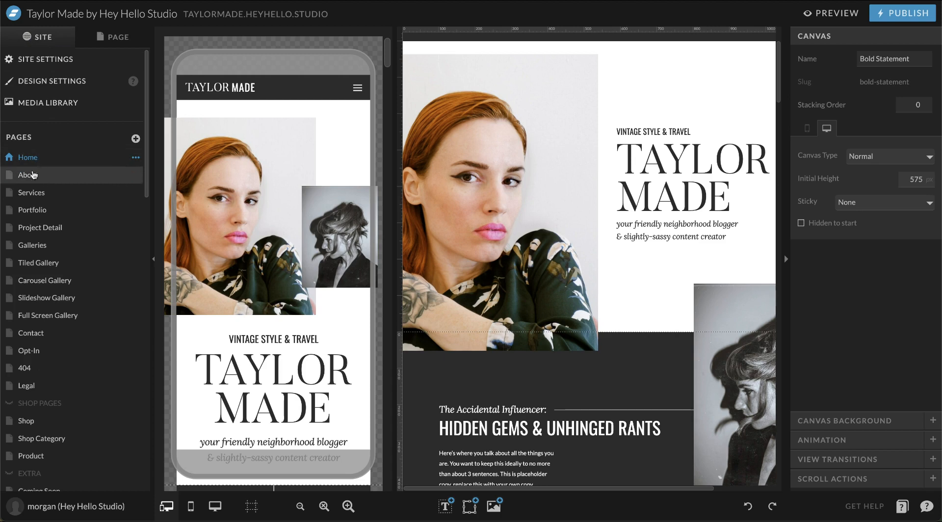
pyautogui.scroll(-1, 29, 240)
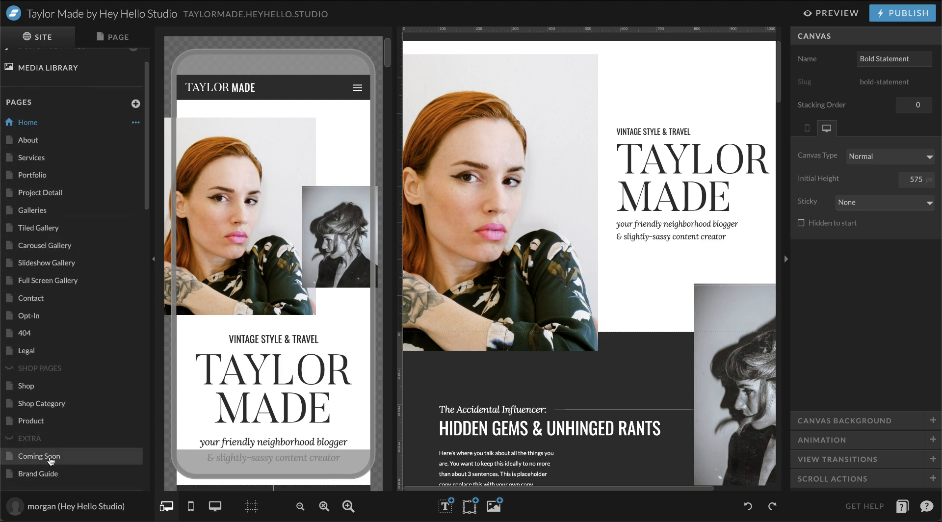
pyautogui.click(51, 457)
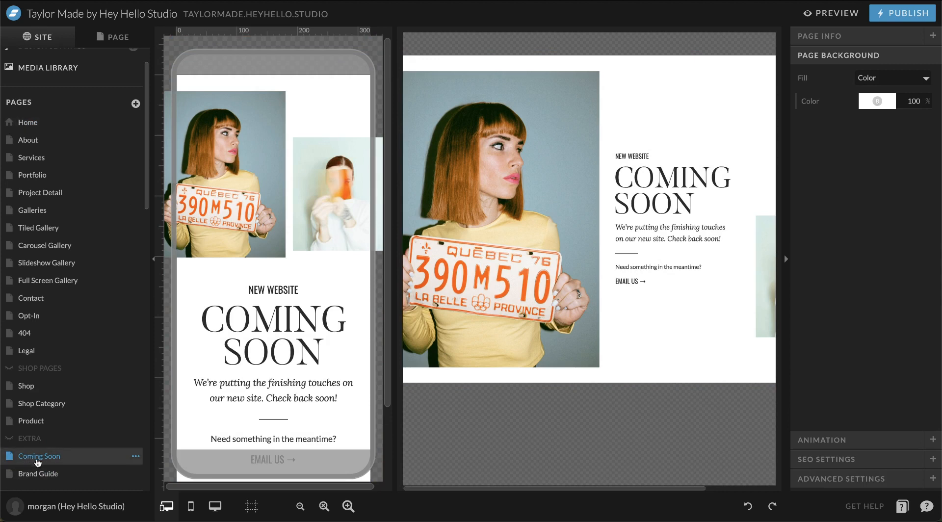
pyautogui.click(135, 457)
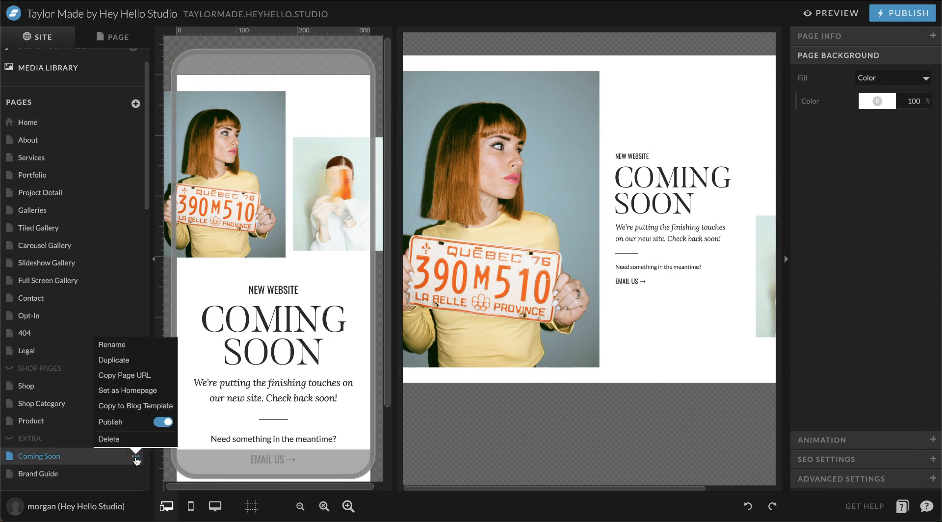
pyautogui.click(146, 396)
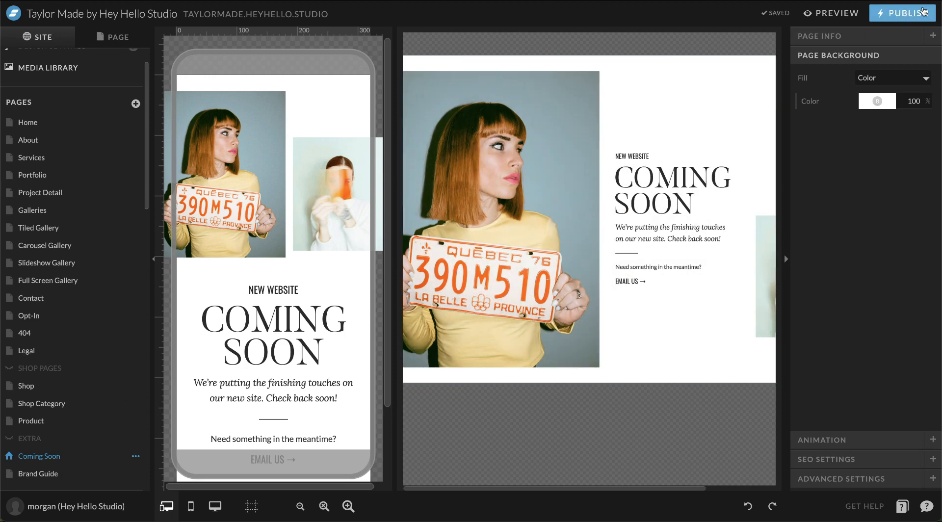
# Return to the Home page and open its page options to set it as the homepage.
pyautogui.click(71, 128)
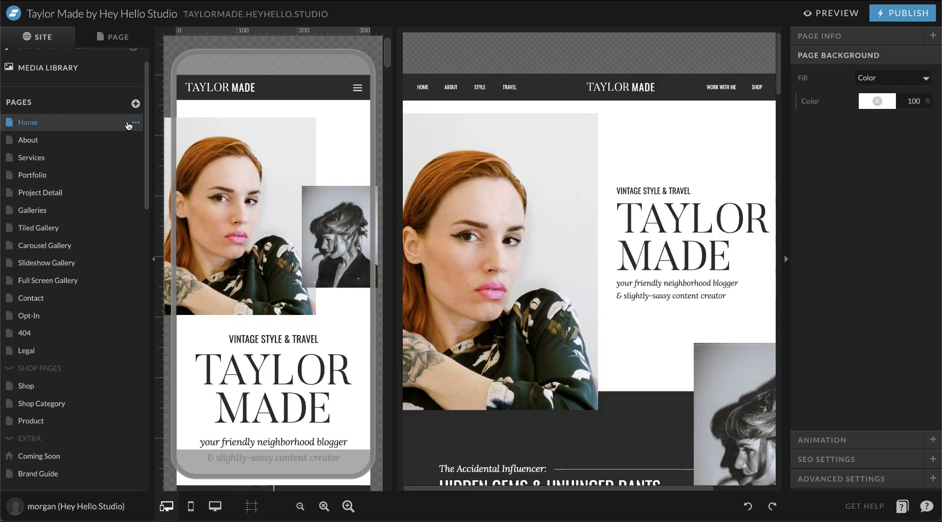
pyautogui.click(135, 122)
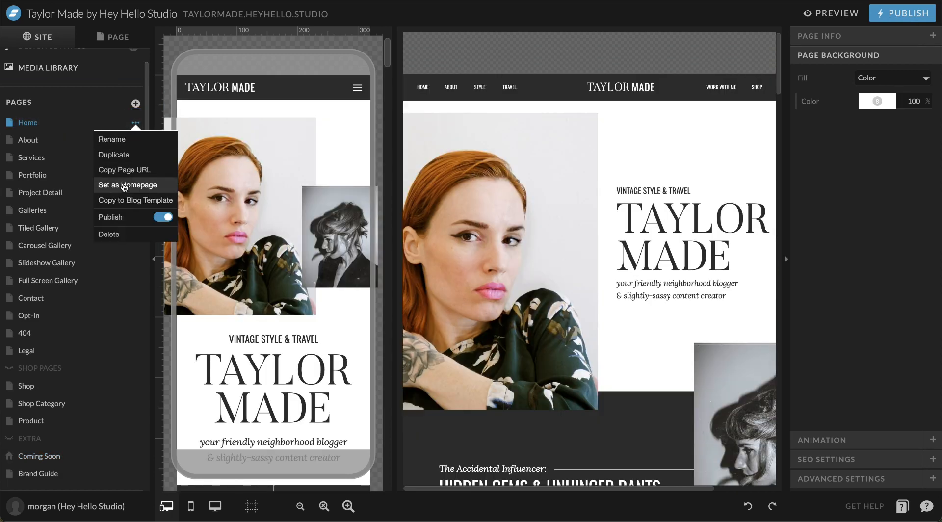